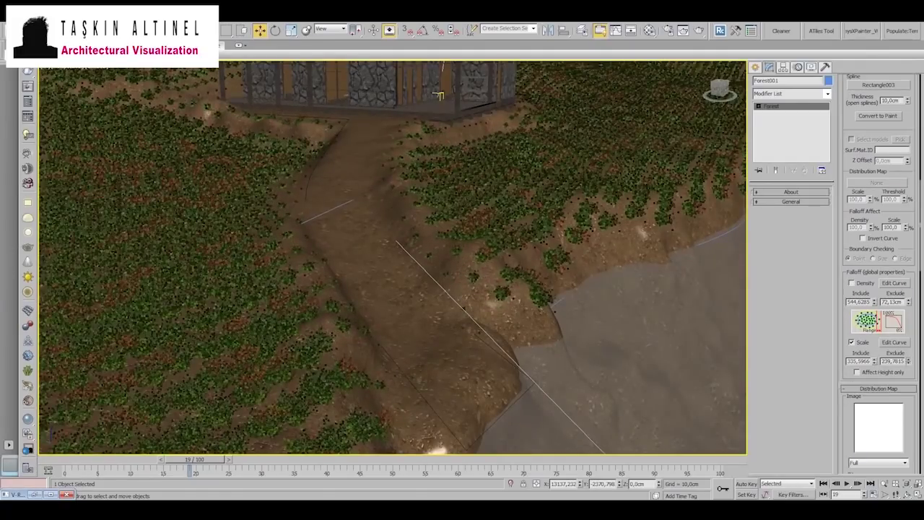
# Raise the middle of the grass scale falloff curve and paint a new planting area across the field.
pyautogui.click(893, 342)
pyautogui.moveTo(231, 153); pyautogui.dragTo(231, 104)
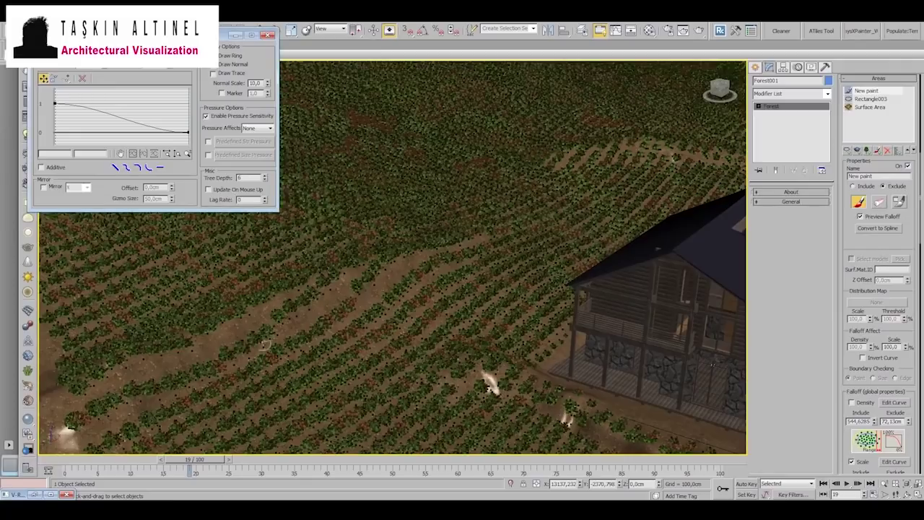
pyautogui.moveTo(123, 397); pyautogui.dragTo(343, 284)
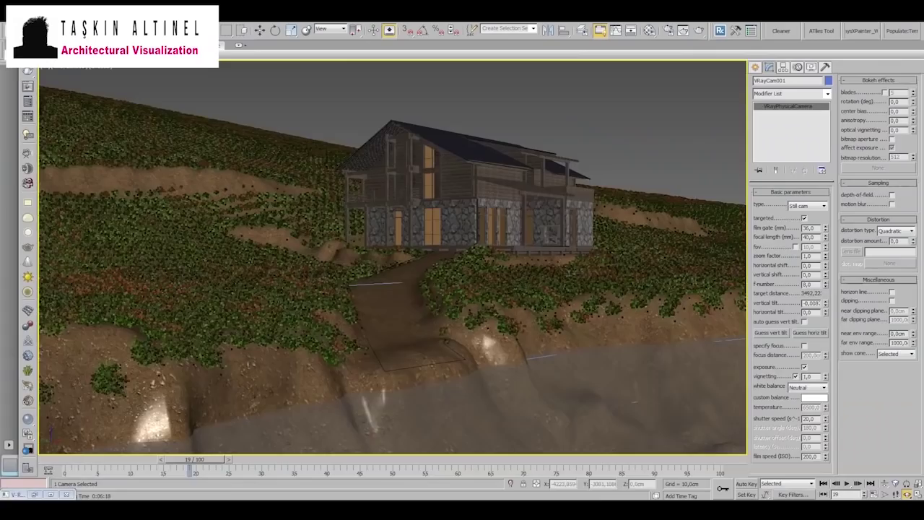
pyautogui.keyDown('alt'); pyautogui.moveTo(390, 246); pyautogui.dragTo(390, 325, button='middle'); pyautogui.keyUp('alt')
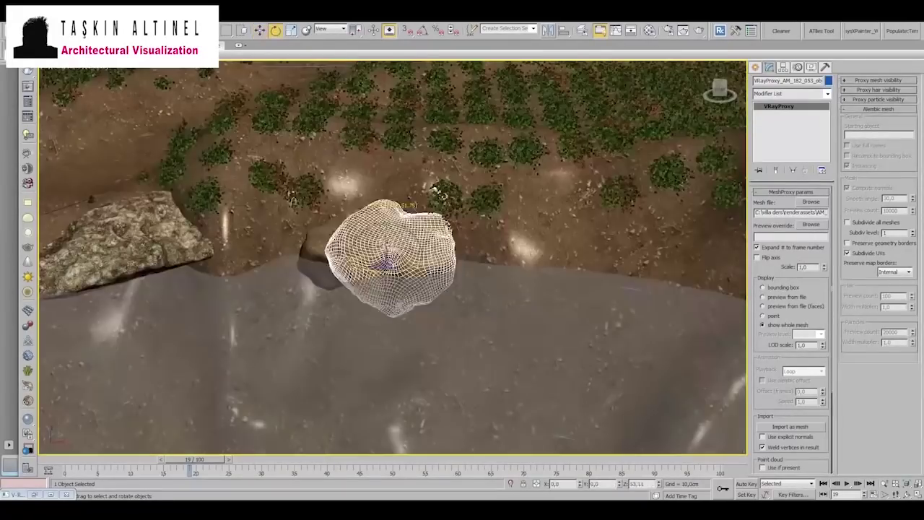
# Move and rotate a VRayProxy rock into place along the shoreline, then deselect it.
pyautogui.press('w')
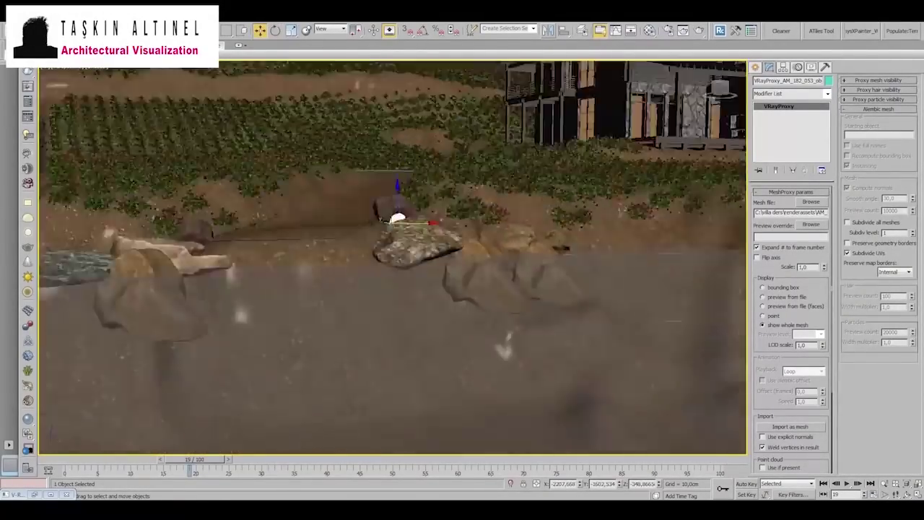
pyautogui.press('e')
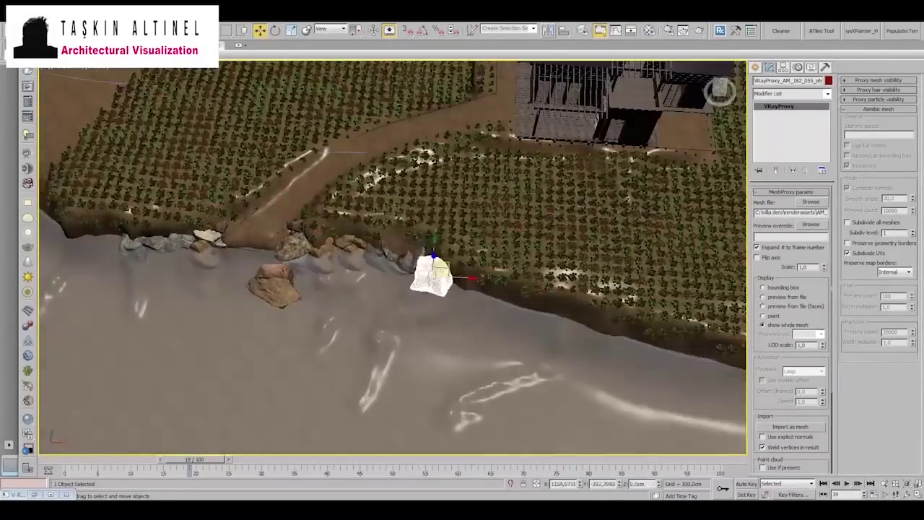
pyautogui.hotkey('ctrl', 'd')
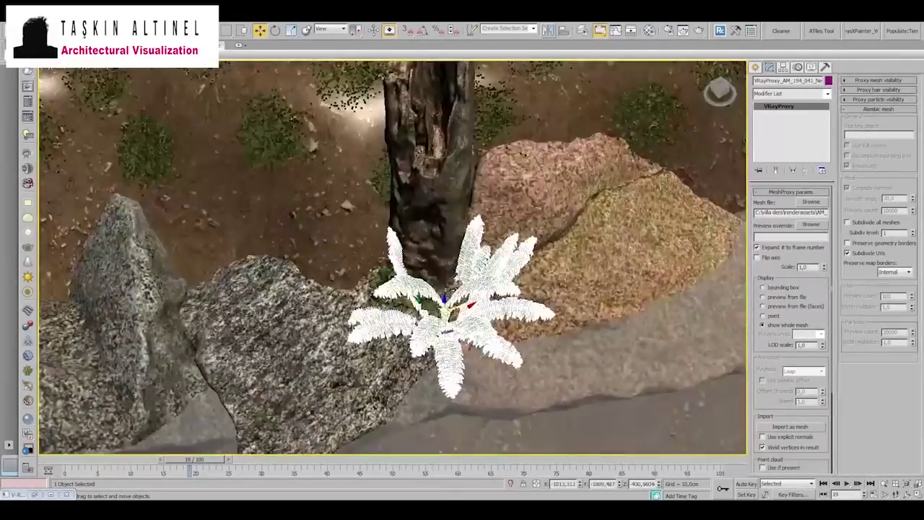
# Rotate the fern VRayProxy placed beside the tree stump.
pyautogui.press('e')
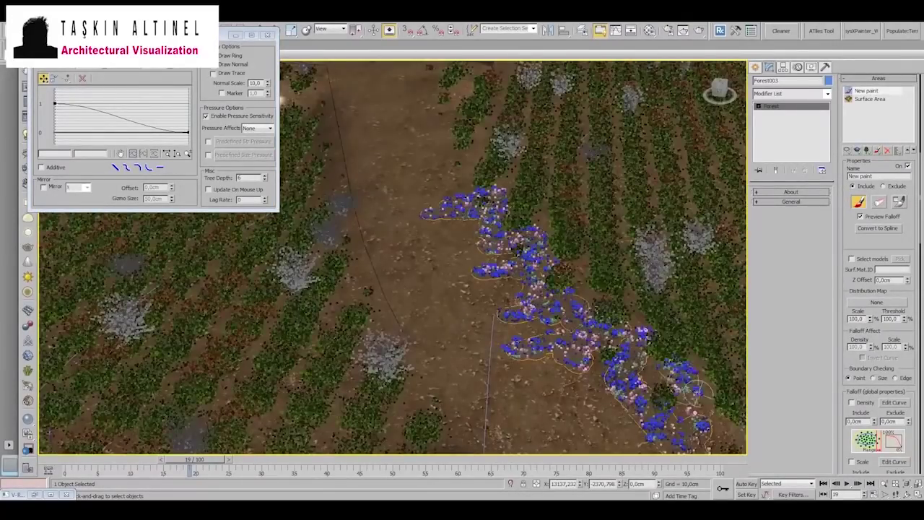
pyautogui.keyDown('alt'); pyautogui.moveTo(697, 393); pyautogui.dragTo(715, 455, button='middle'); pyautogui.keyUp('alt')
pyautogui.scroll(5, 433, 288)
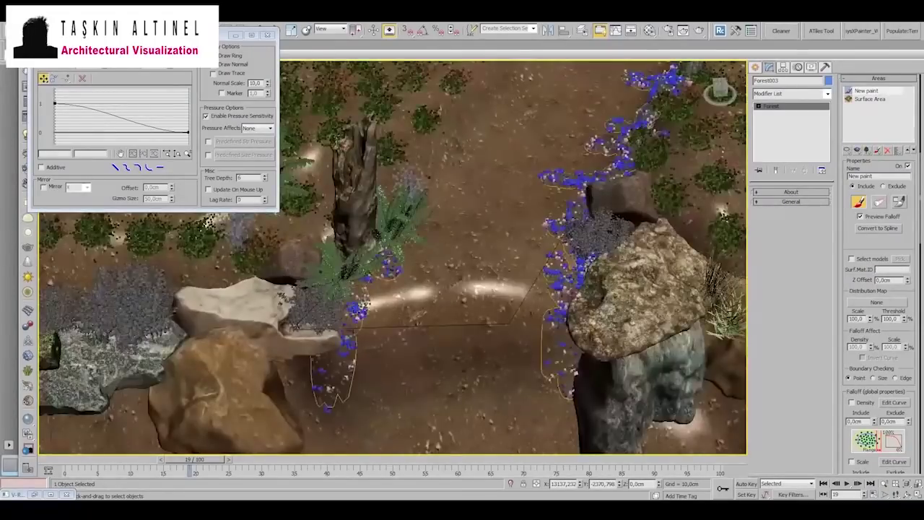
pyautogui.scroll(-5, 393, 260)
pyautogui.scroll(2, 394, 260)
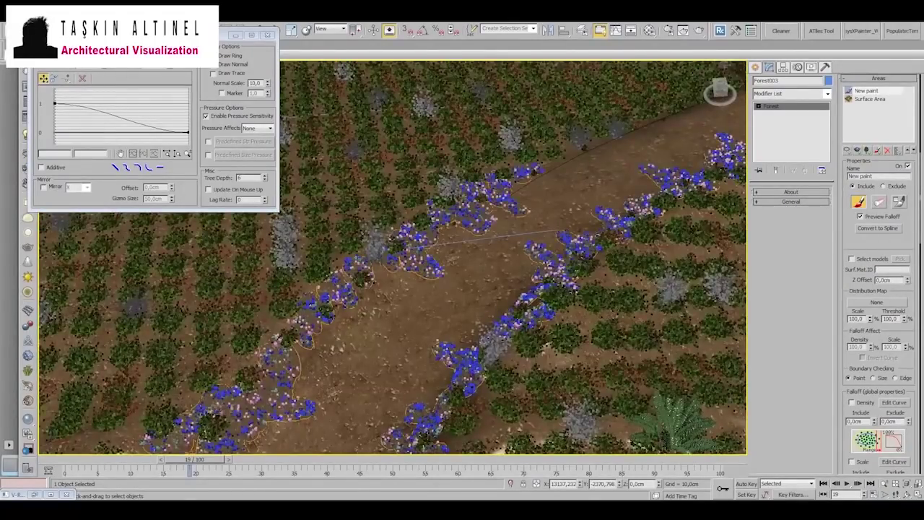
pyautogui.moveTo(538, 167)
pyautogui.keyDown('alt'); pyautogui.mouseDown(button='middle')
pyautogui.moveTo(603, 78)
pyautogui.moveTo(736, 191)
pyautogui.mouseUp(button='middle'); pyautogui.keyUp('alt')
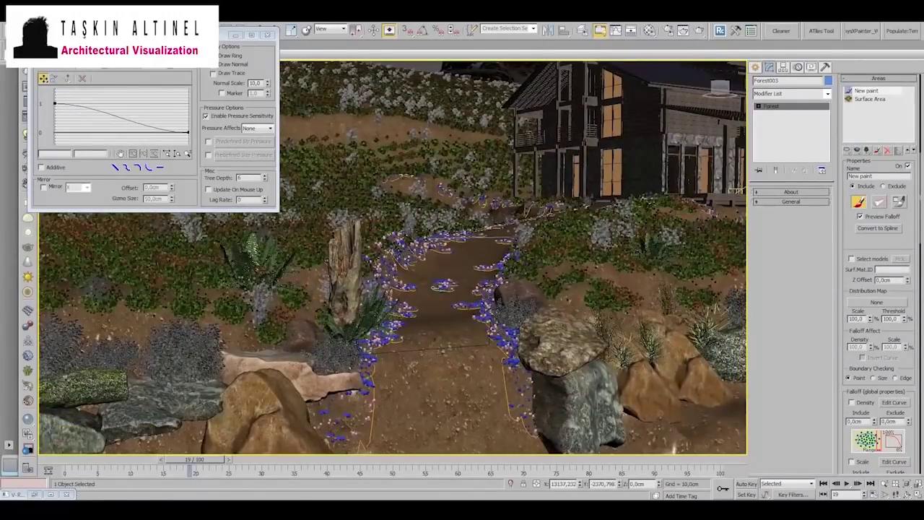
pyautogui.moveTo(393, 260)
pyautogui.mouseDown(button='middle')
pyautogui.moveTo(487, 259)
pyautogui.moveTo(484, 231)
pyautogui.moveTo(497, 196)
pyautogui.moveTo(462, 180)
pyautogui.mouseUp(button='middle')
pyautogui.moveTo(450, 319)
pyautogui.keyDown('alt'); pyautogui.mouseDown(button='middle')
pyautogui.moveTo(361, 330)
pyautogui.moveTo(549, 415)
pyautogui.moveTo(509, 264)
pyautogui.mouseUp(button='middle'); pyautogui.keyUp('alt')
# Unhide all stored tree models and close the painting options panel.
pyautogui.rightClick(509, 264)
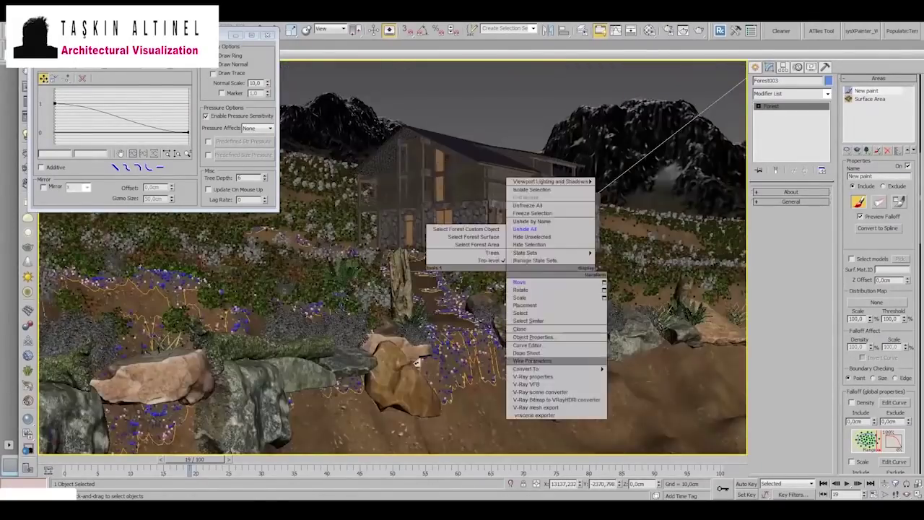
pyautogui.click(538, 339)
pyautogui.click(416, 362)
pyautogui.click(361, 78)
pyautogui.scroll(-5, 416, 289)
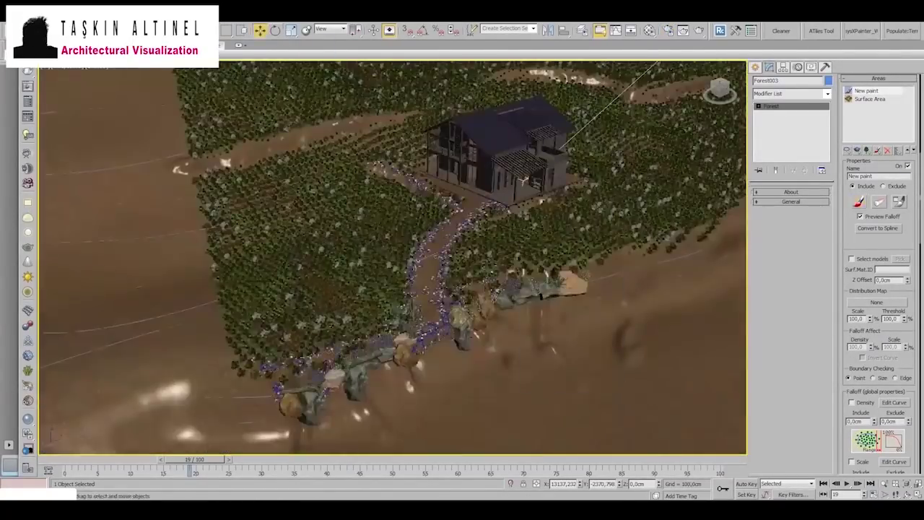
pyautogui.keyDown('alt'); pyautogui.moveTo(417, 289); pyautogui.dragTo(289, 253, button='middle'); pyautogui.keyUp('alt')
# Select a tree proxy and move and scale it beside the house.
pyautogui.press('w')
pyautogui.click(263, 216)
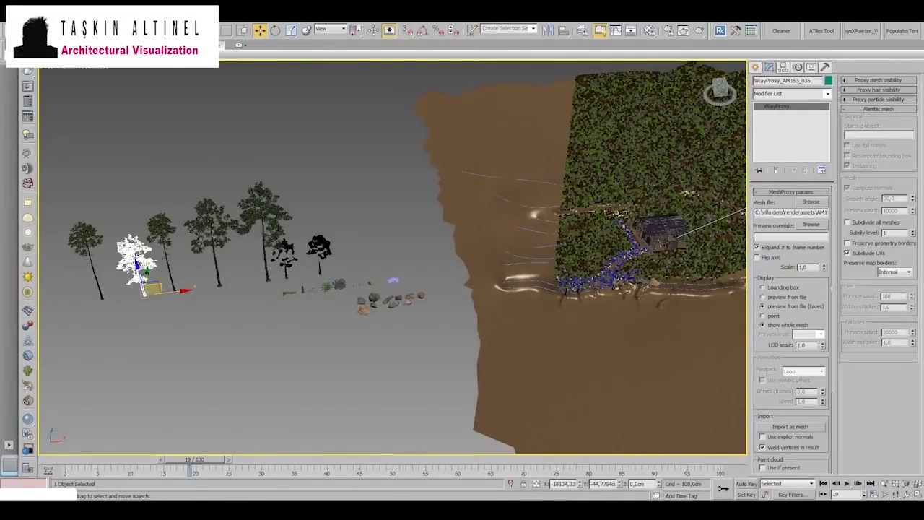
pyautogui.keyDown('alt'); pyautogui.moveTo(289, 252); pyautogui.dragTo(404, 338, button='middle'); pyautogui.keyUp('alt')
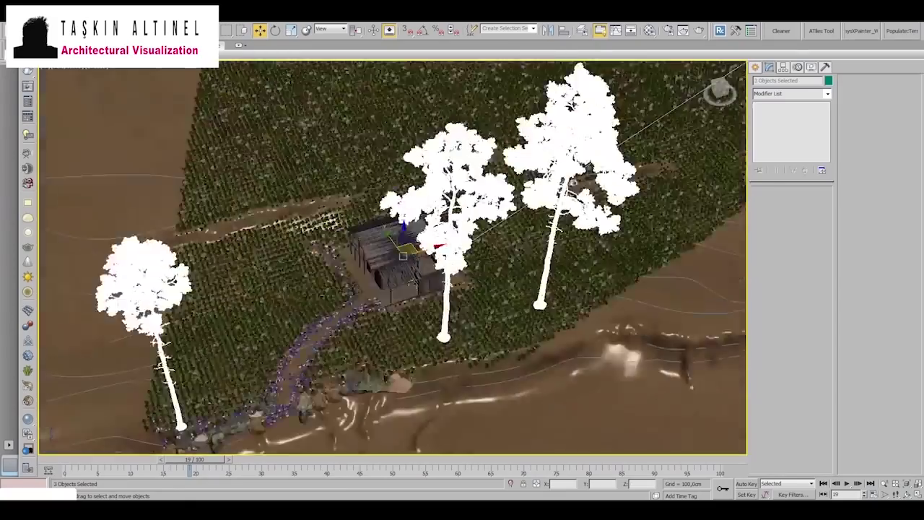
pyautogui.press('r')
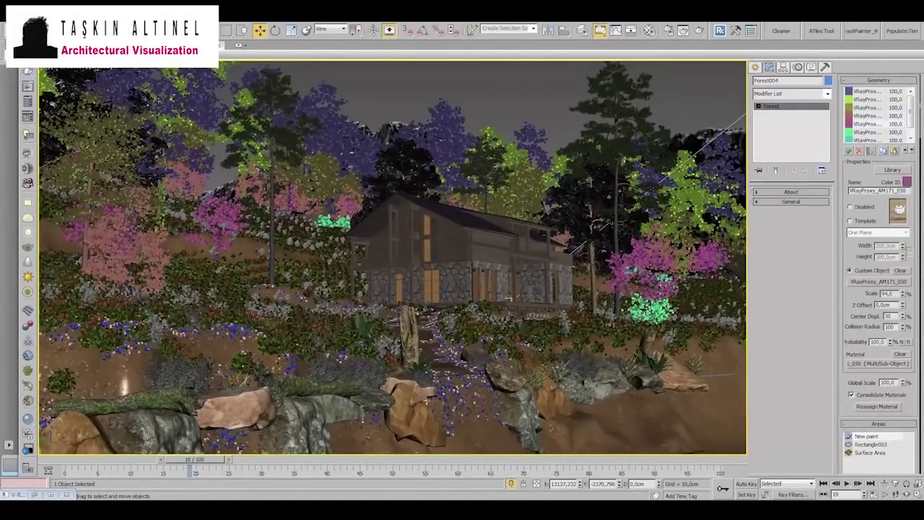
# Render a production preview of the forested hillside and review it.
pyautogui.click(699, 30)
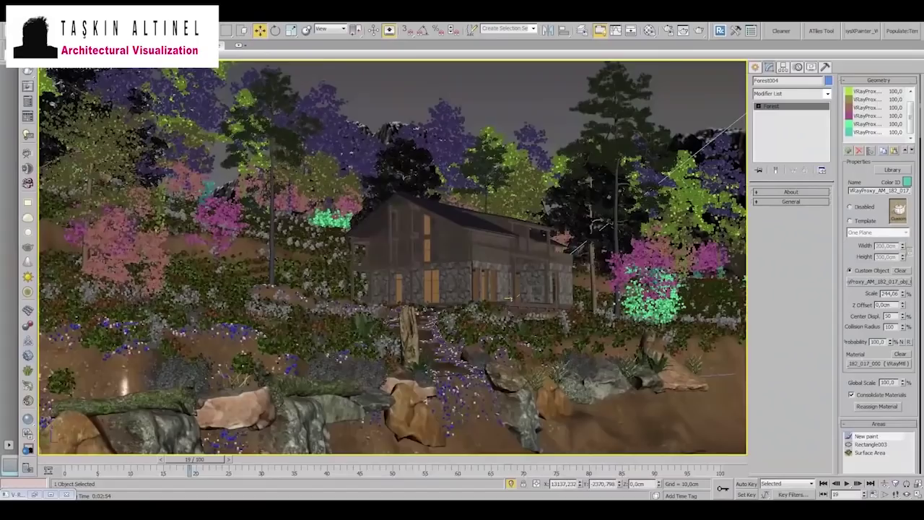
pyautogui.rightClick(570, 212)
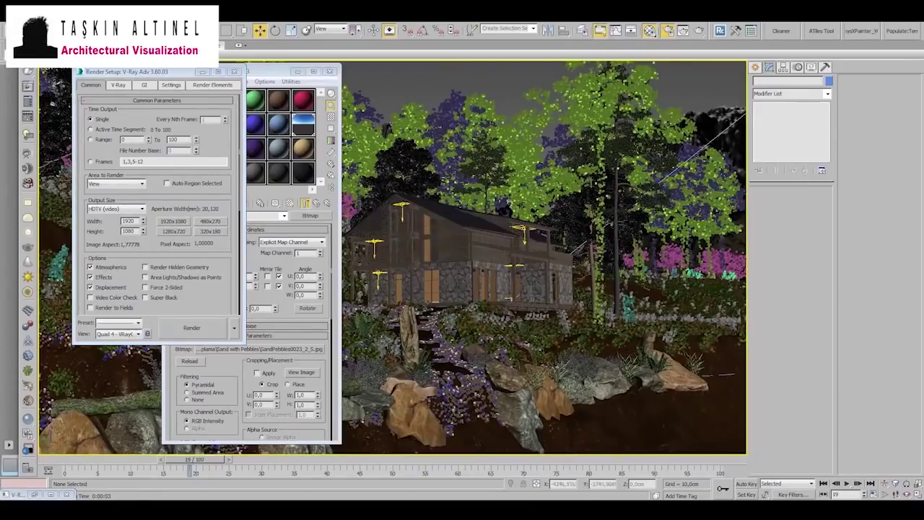
# Render the camera view with Shift+Q.
pyautogui.hotkey('shift', 'q')
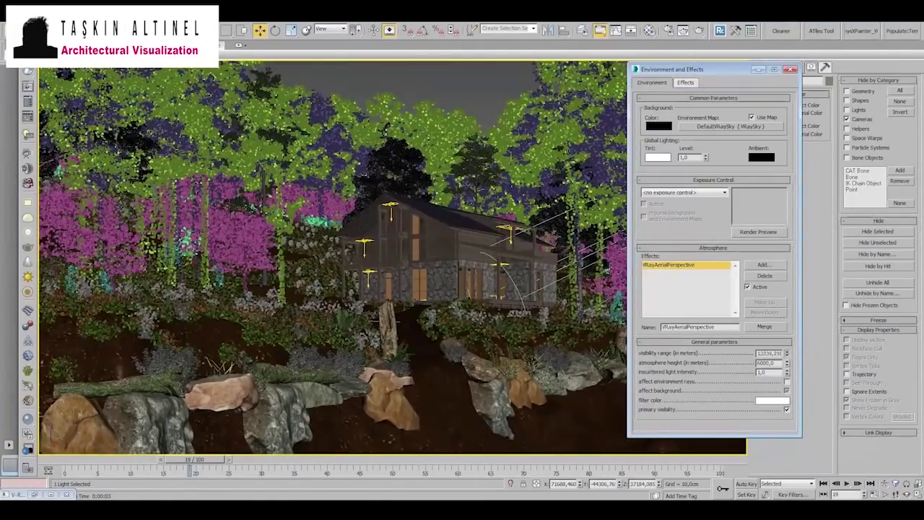
# Maximize the camera viewport to fill the workspace.
pyautogui.hotkey('alt', 'w')
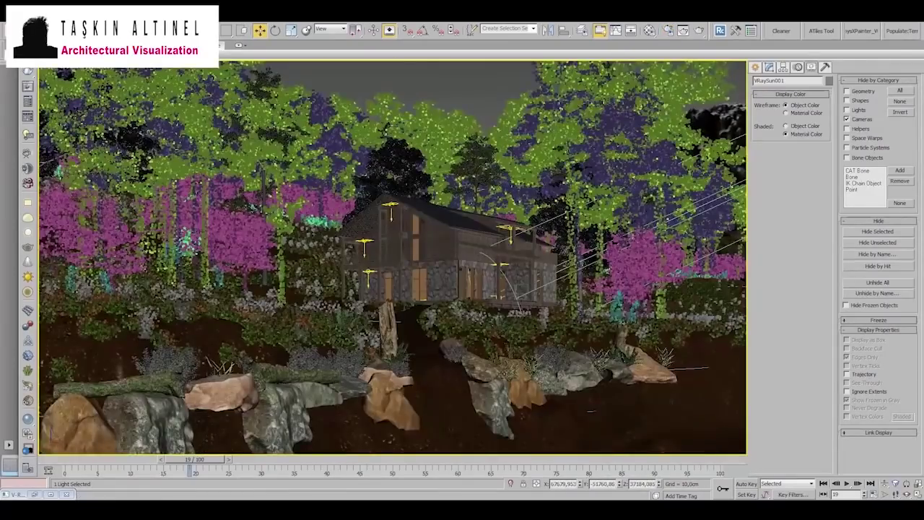